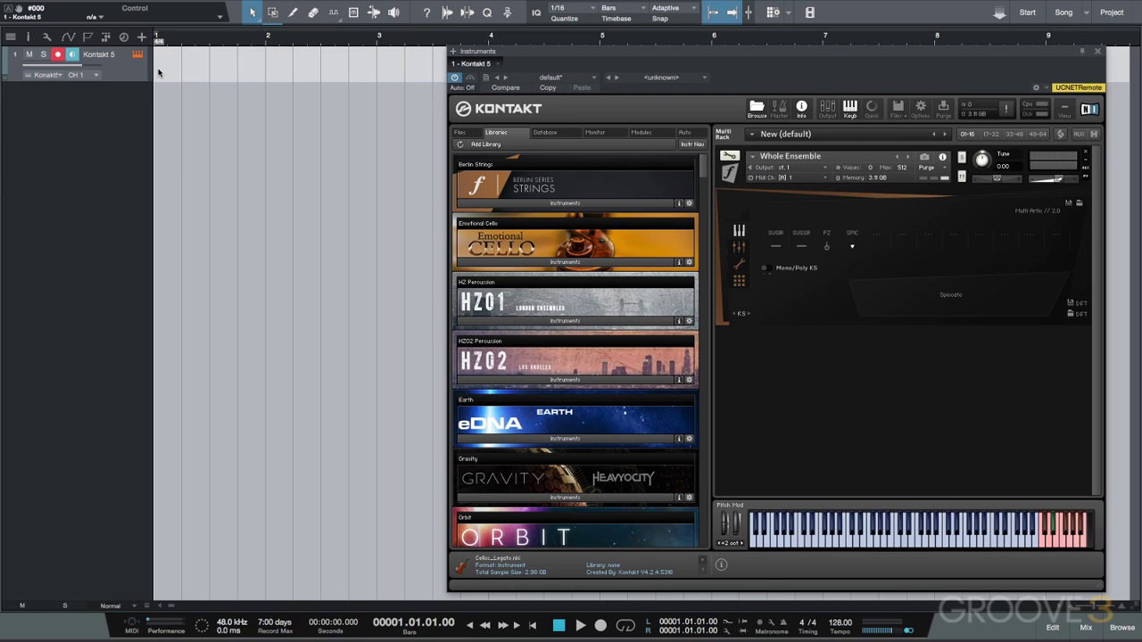
Draw an empty part from bar 1 on the Kontakt 5 track and open it in the piano roll.
key(5)
drag(158, 72, 314, 71)
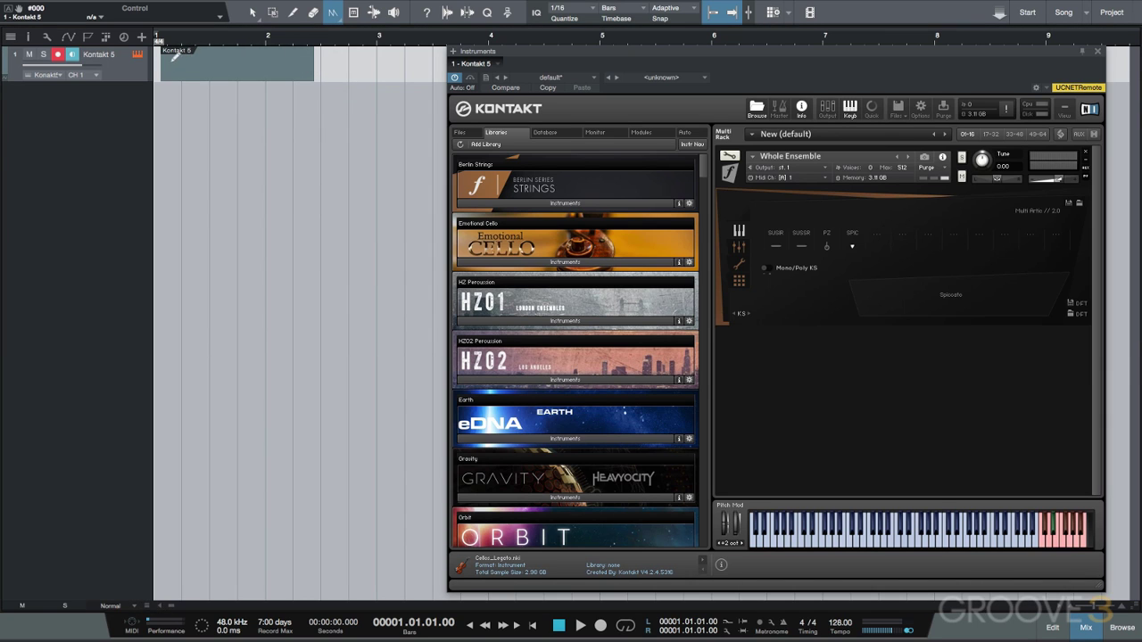
key(1)
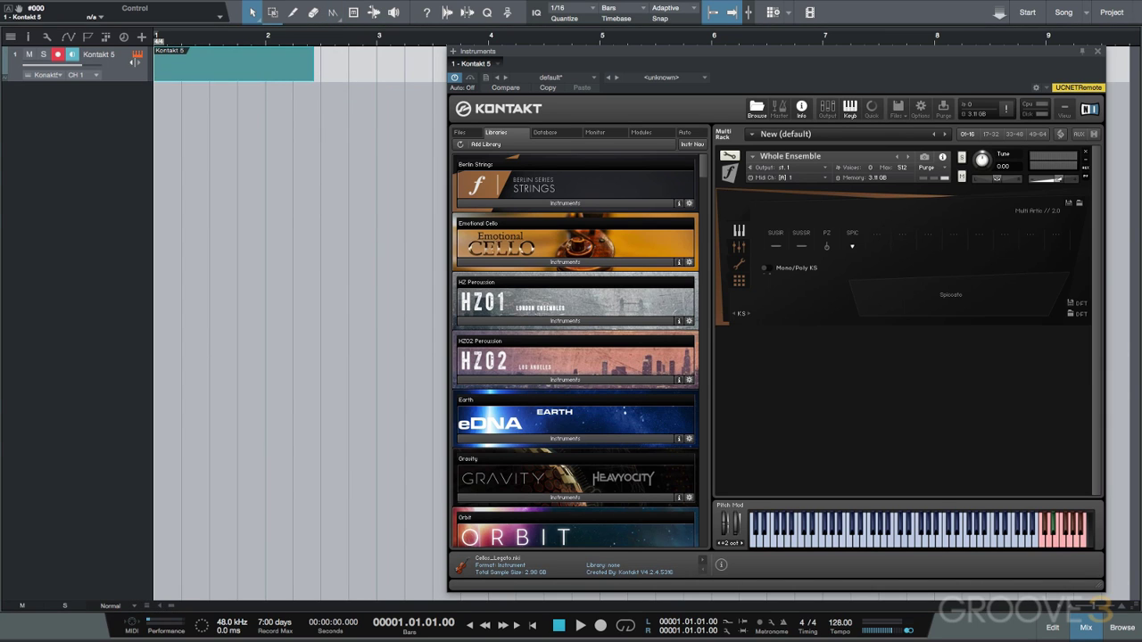
double_click(179, 67)
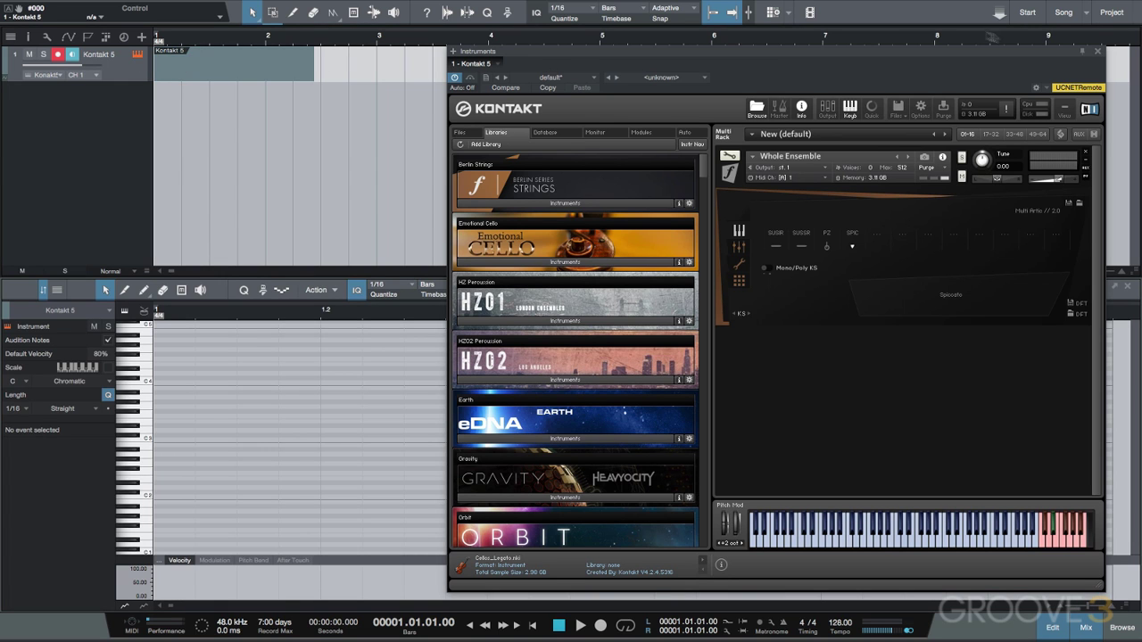
click(1098, 51)
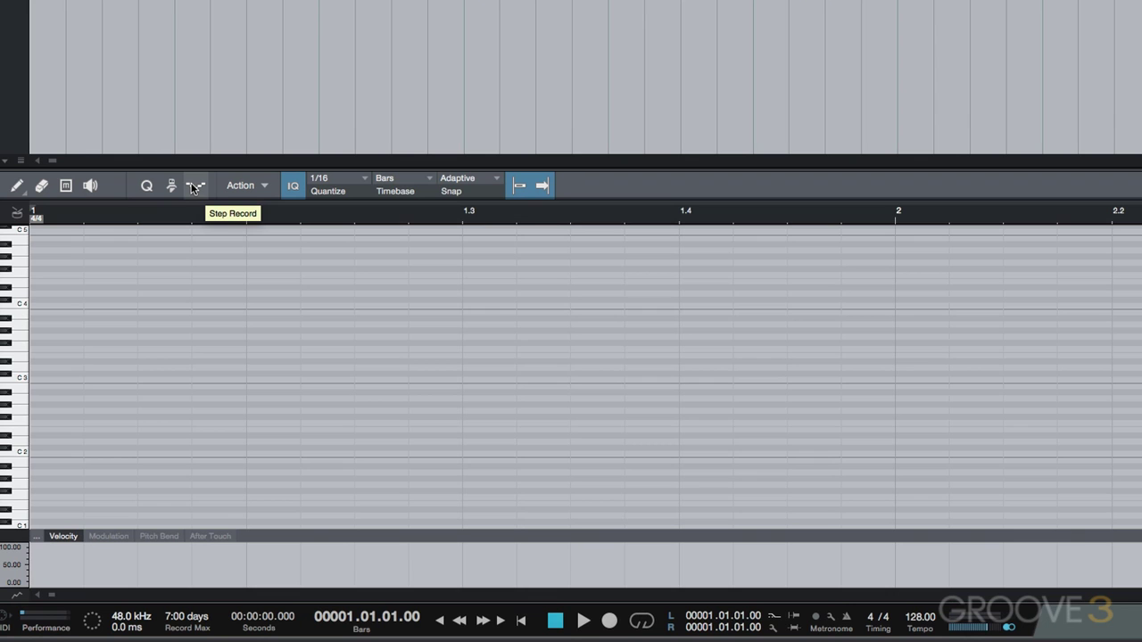
Enable step recording and enter five rising sixteenth notes from near C2 toward C3.
click(193, 186)
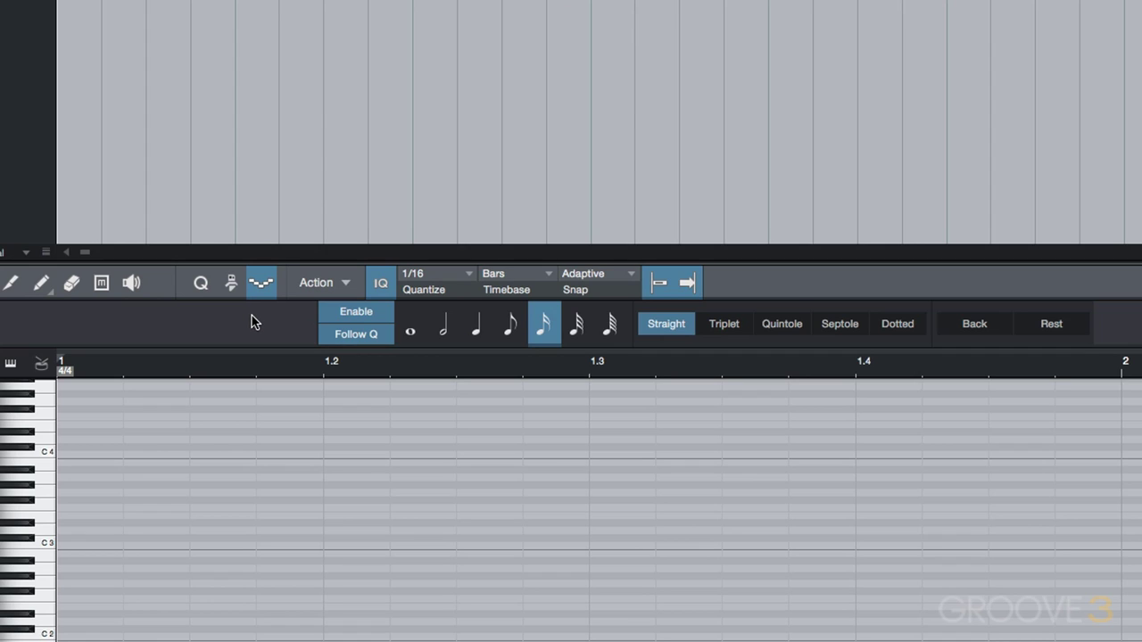
click(364, 317)
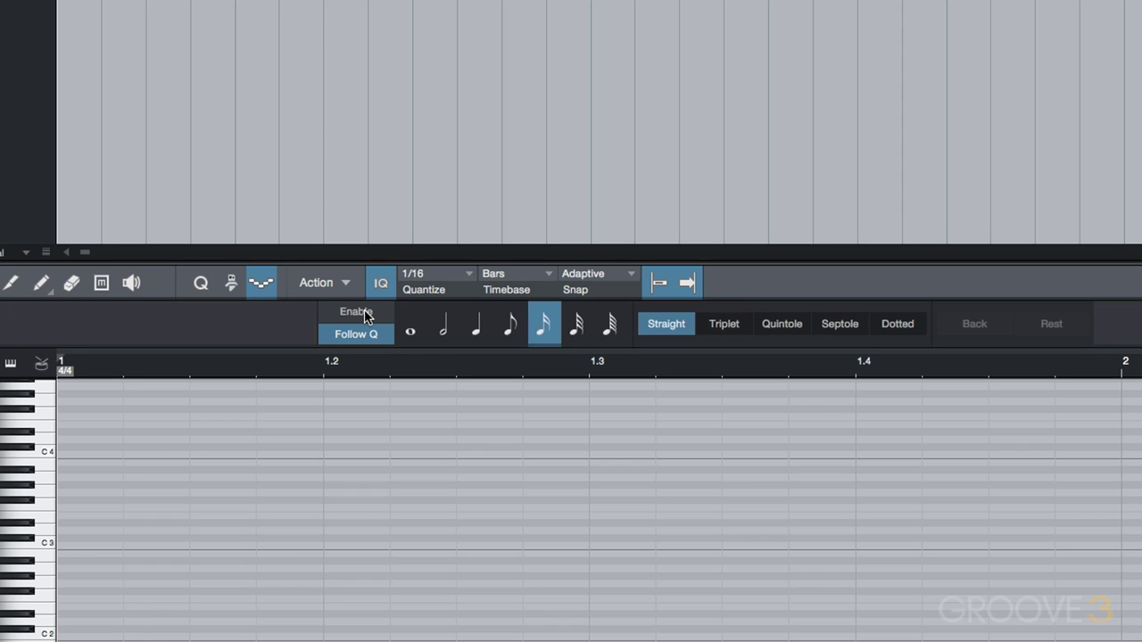
click(364, 315)
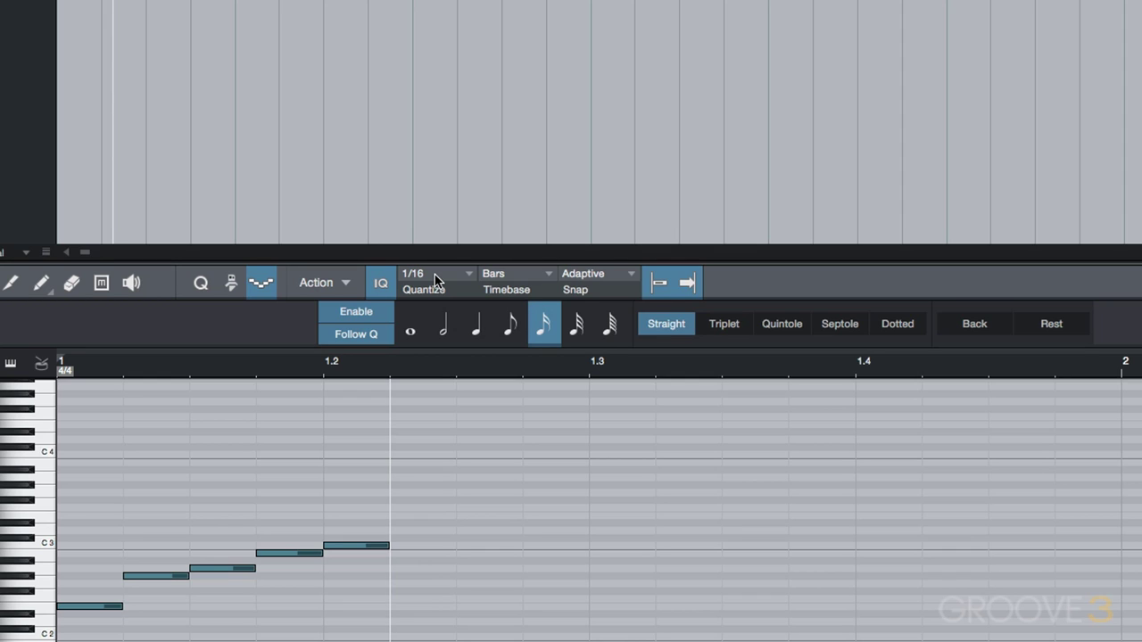
Step-record three quarter notes stepping down from C3 after the sixteenth run.
click(435, 279)
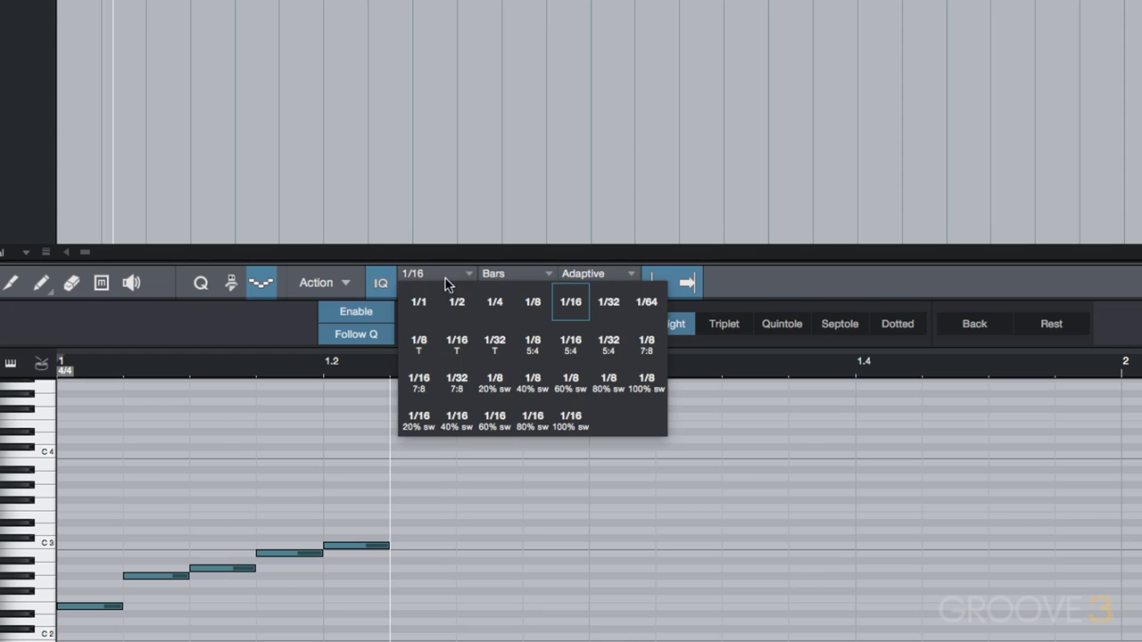
key(Escape)
click(479, 323)
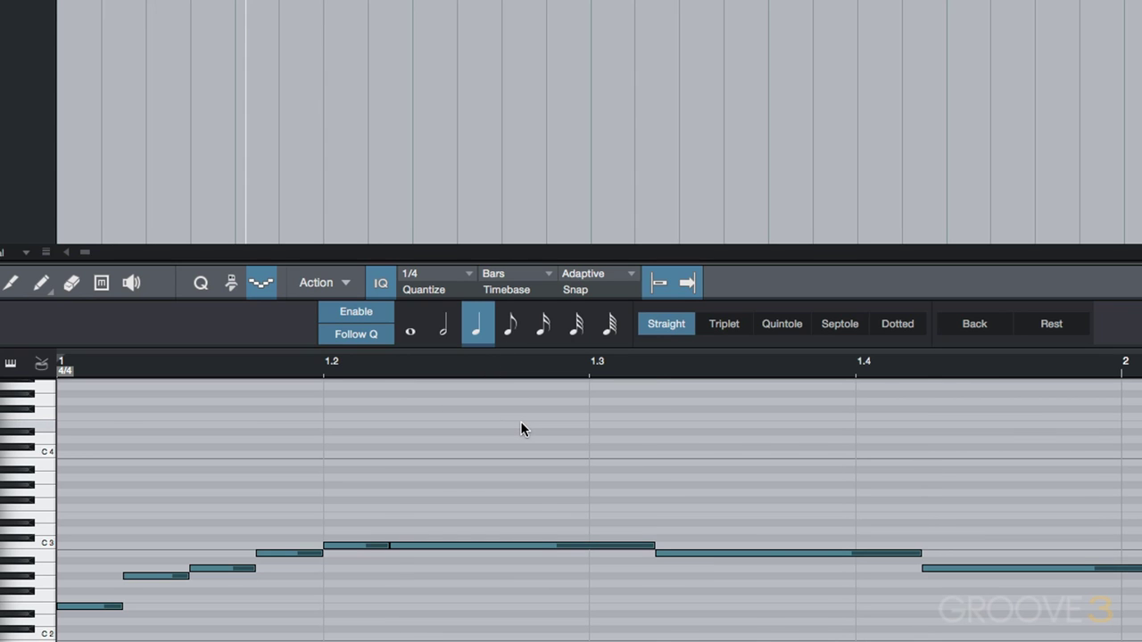
scroll(898, 517, down, 2)
key(6)
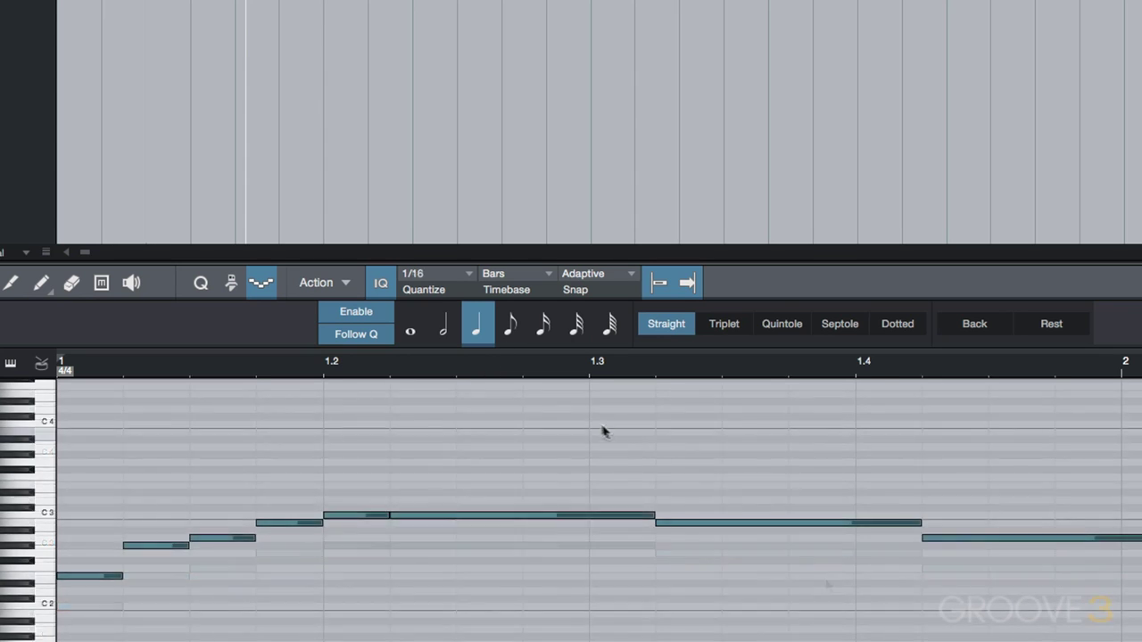
click(452, 325)
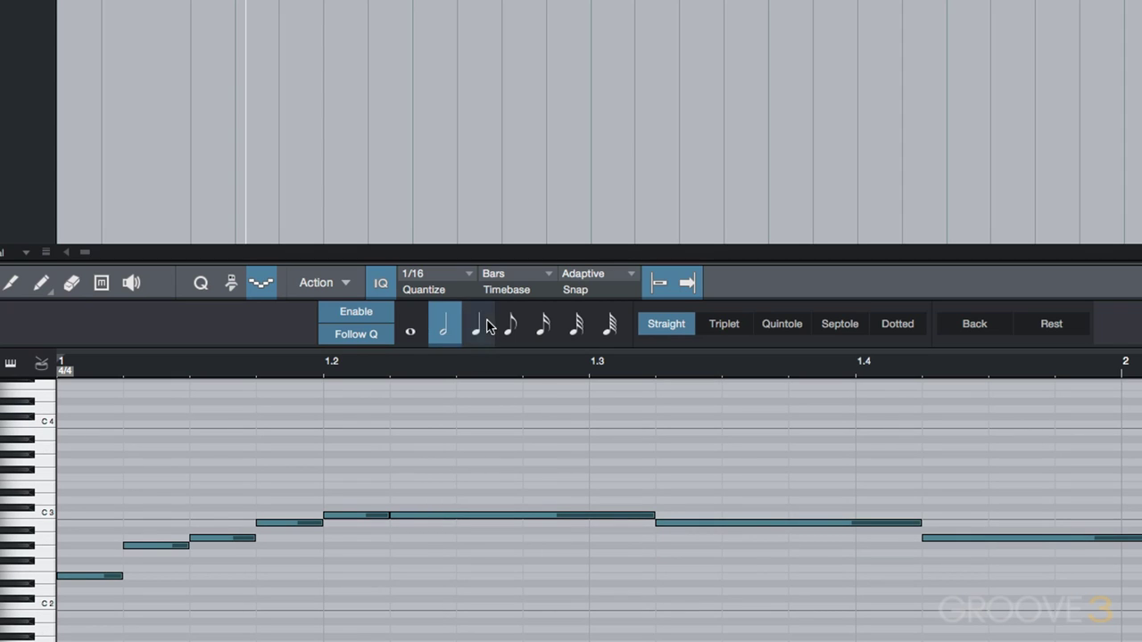
click(486, 325)
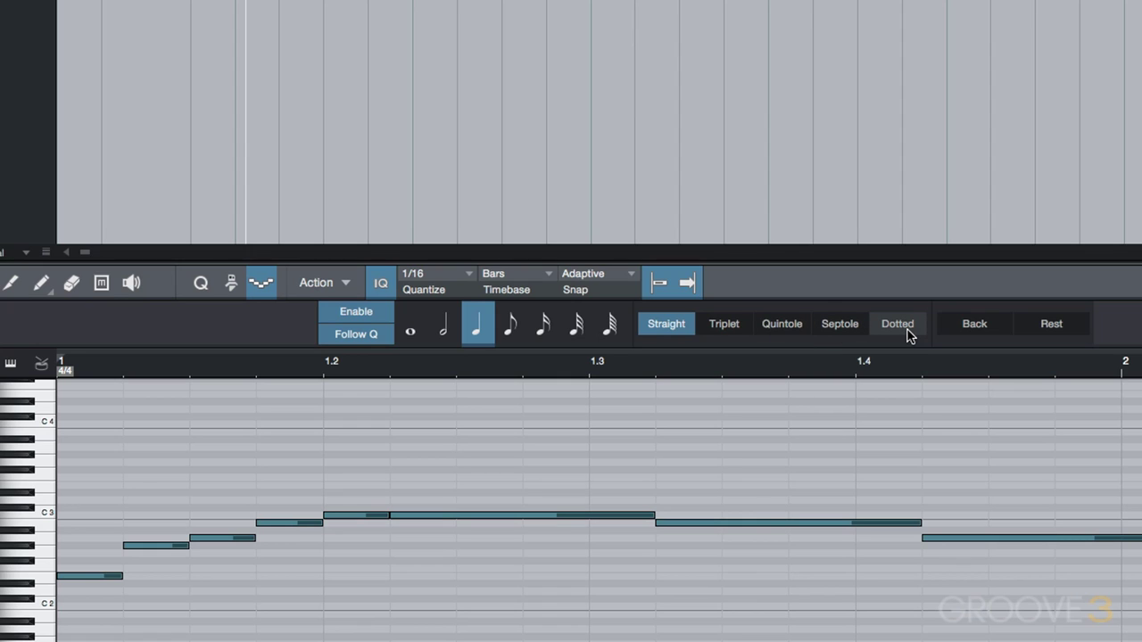
Delete the last two step-recorded notes and insert two quarter-note rests.
key(BackSpace)
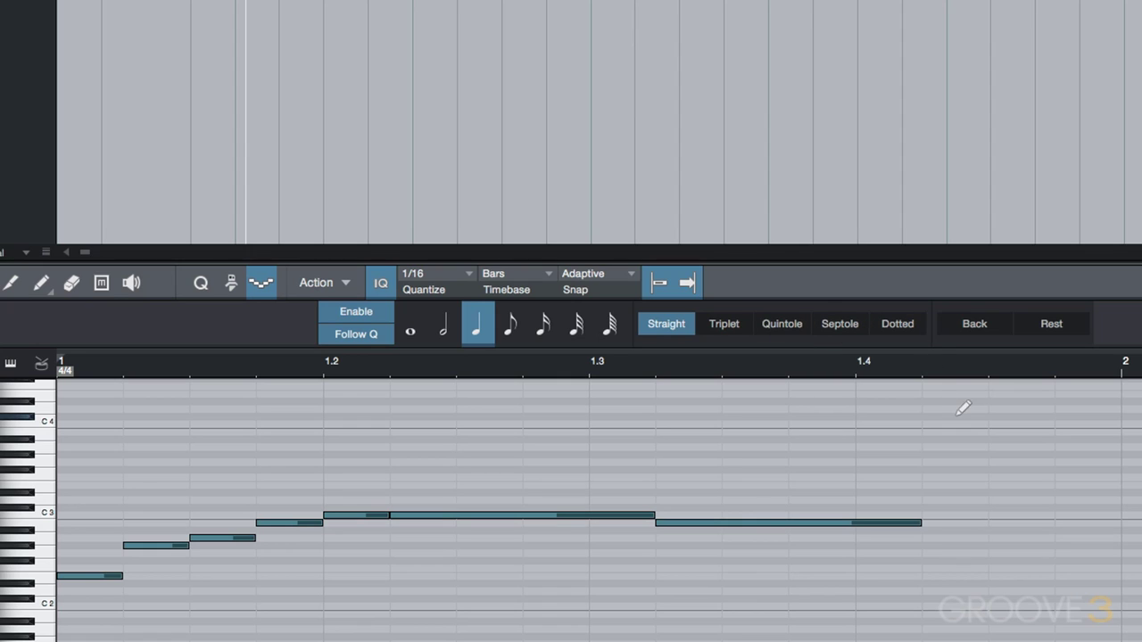
key(BackSpace)
key(BackSpace)
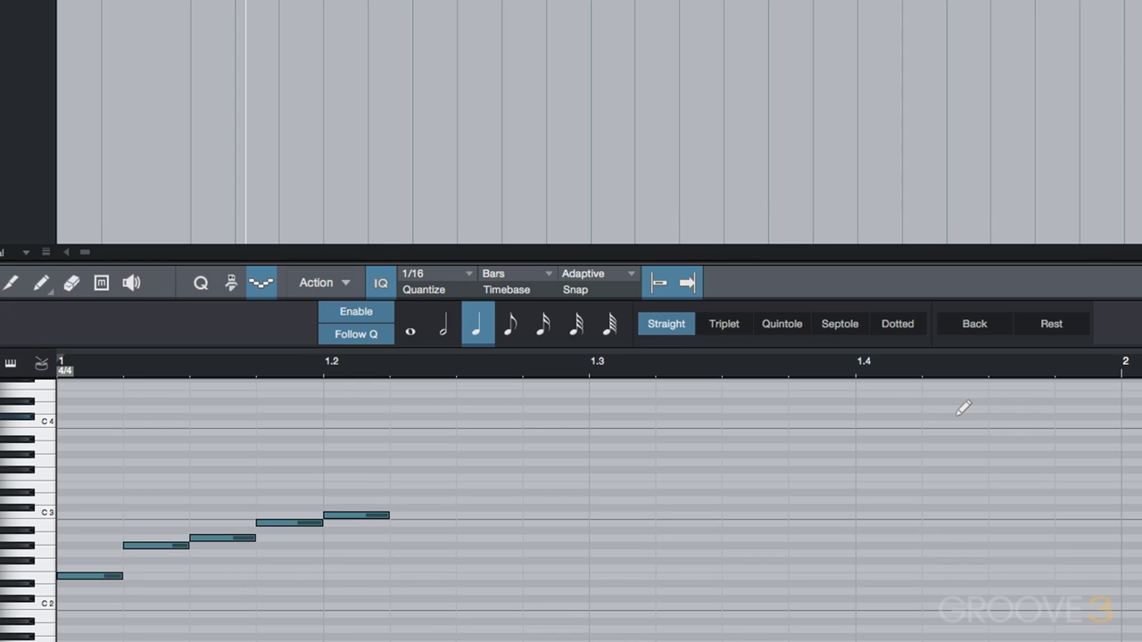
click(976, 323)
click(976, 323)
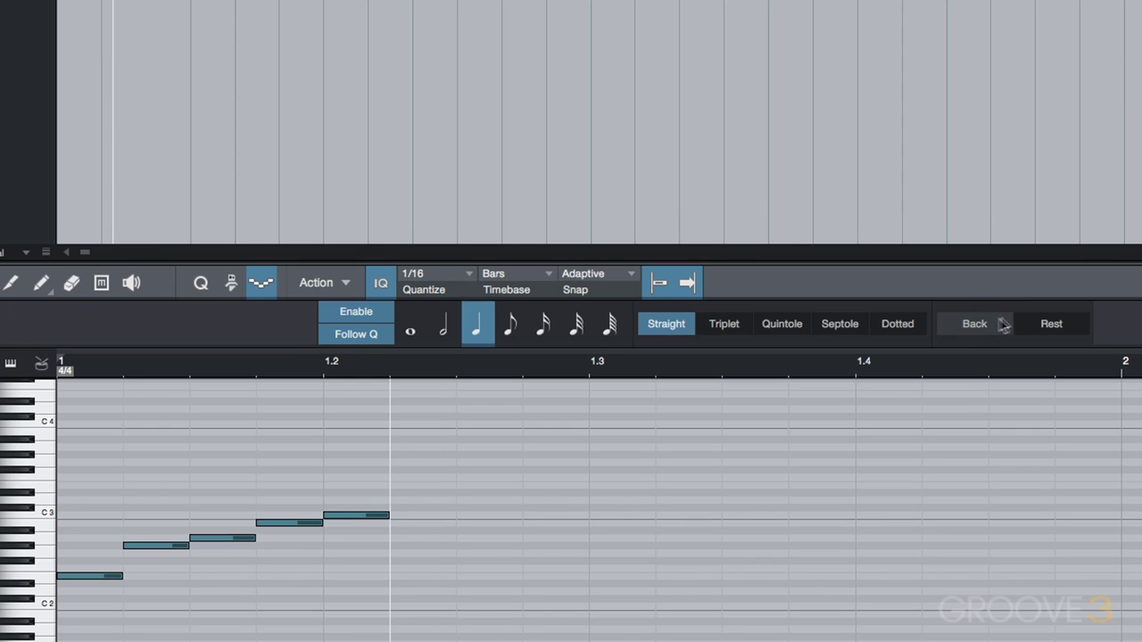
click(1042, 327)
click(1042, 326)
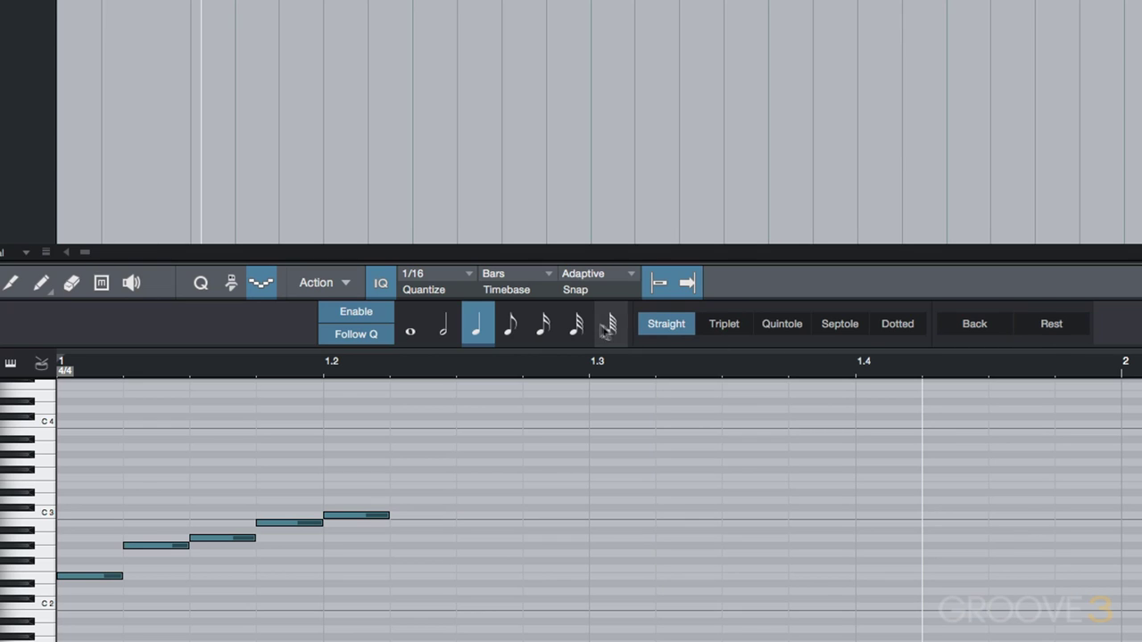
Set the step length to sixteenths, add two sixteenth rests, and step back to bar 1.
click(546, 326)
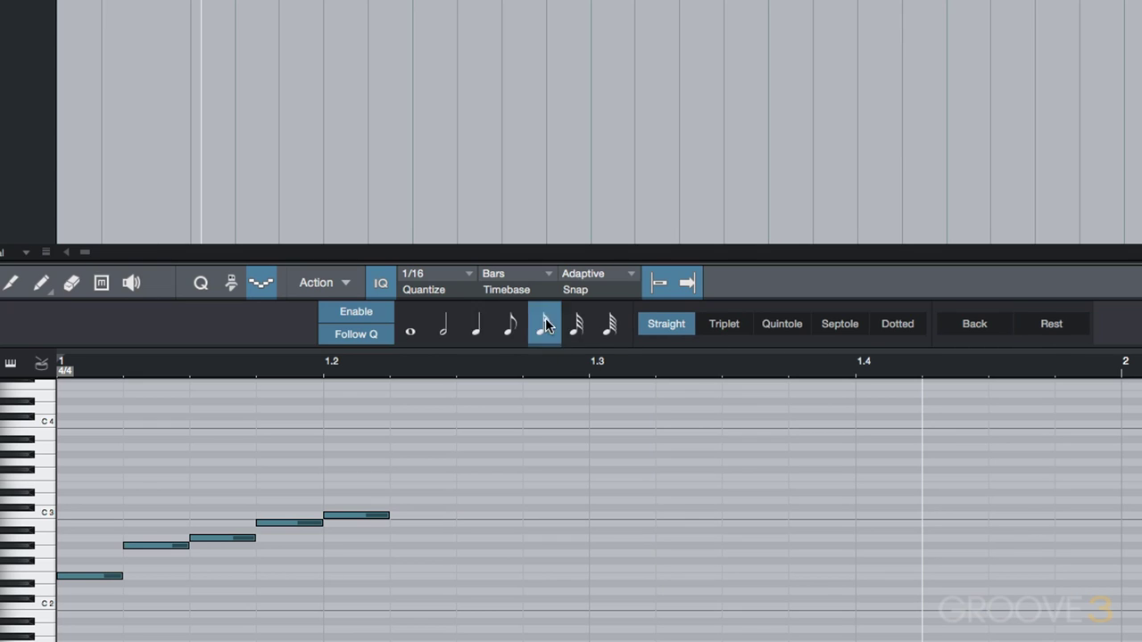
click(1050, 327)
click(1050, 327)
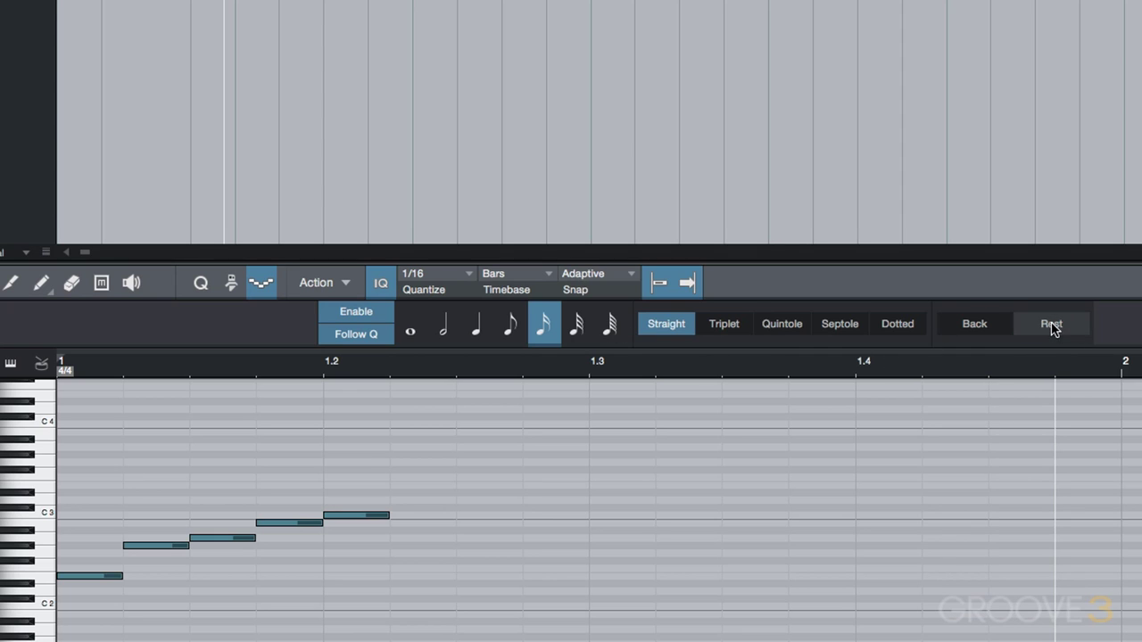
click(970, 326)
click(971, 326)
double_click(970, 326)
double_click(971, 326)
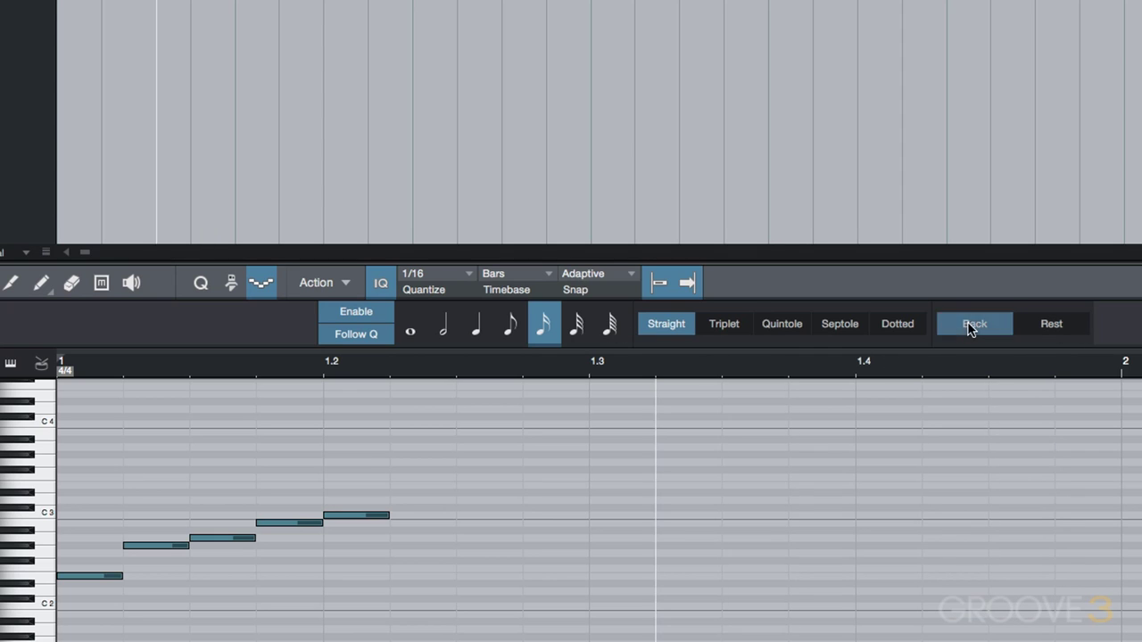
click(973, 327)
double_click(972, 326)
click(970, 327)
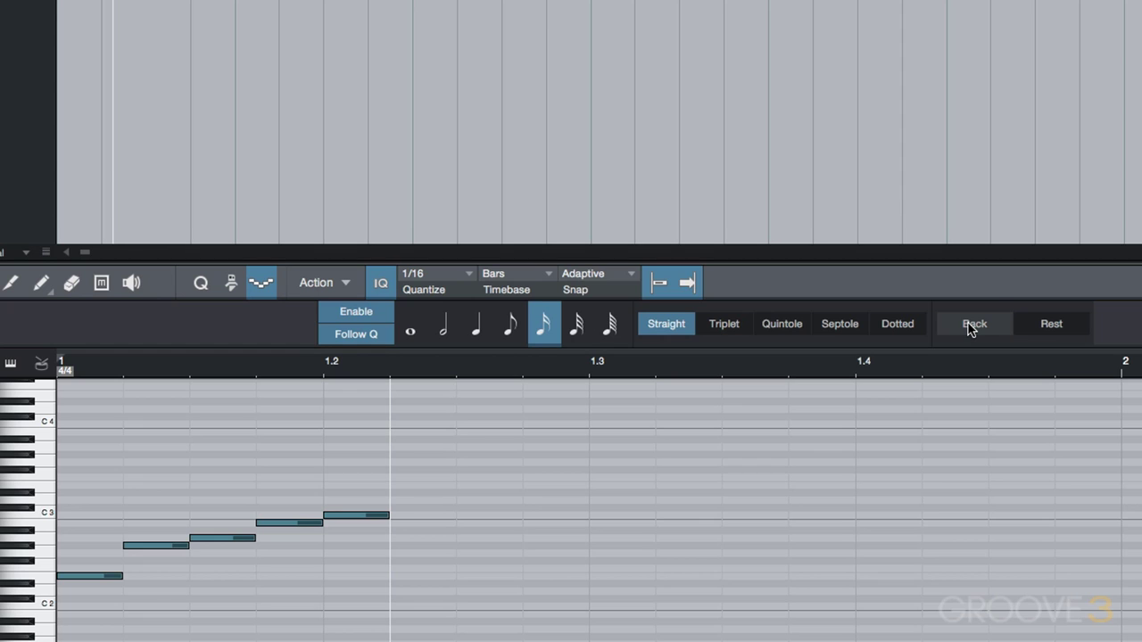
key(Home)
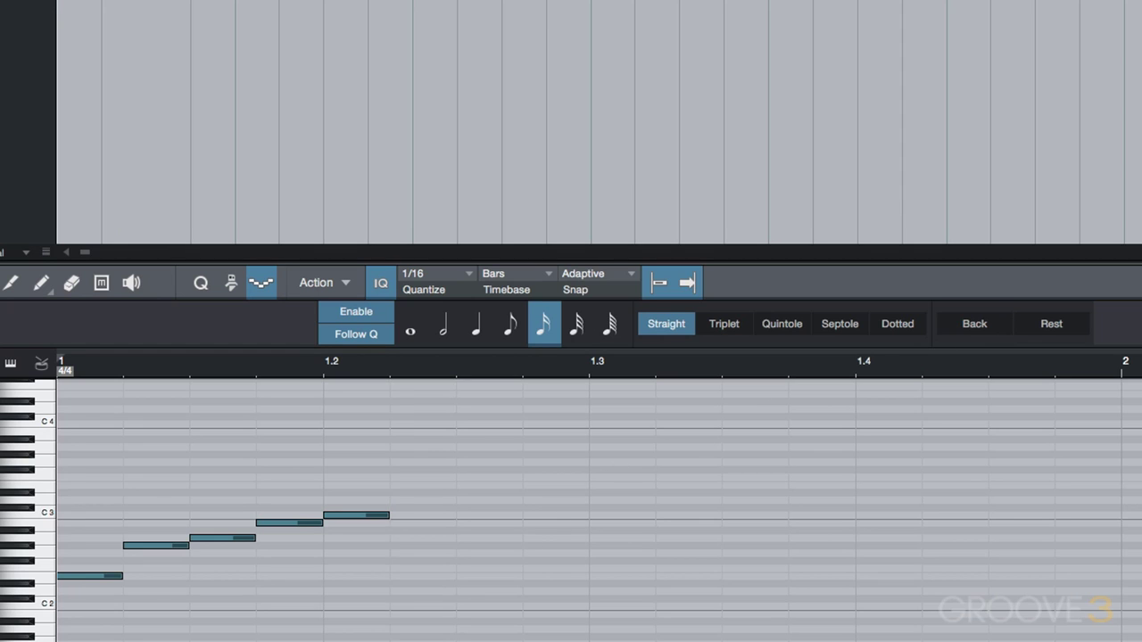
Clear the five notes, step-record a seven-note sixteenth line around C4, and play it.
key(ctrl+a)
key(Delete)
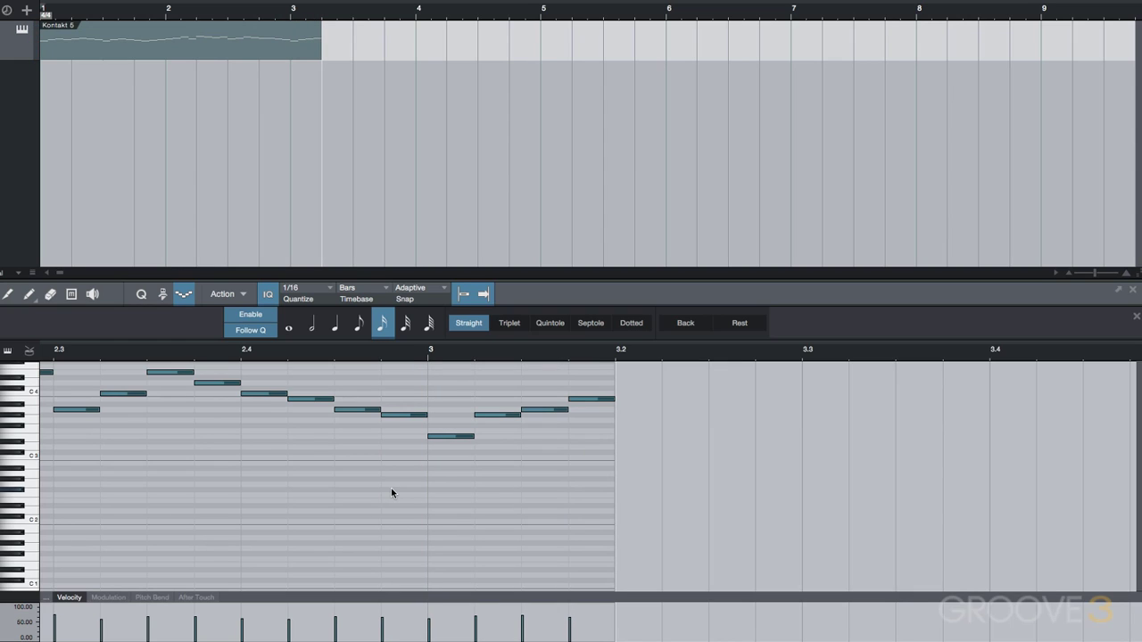
key(w)
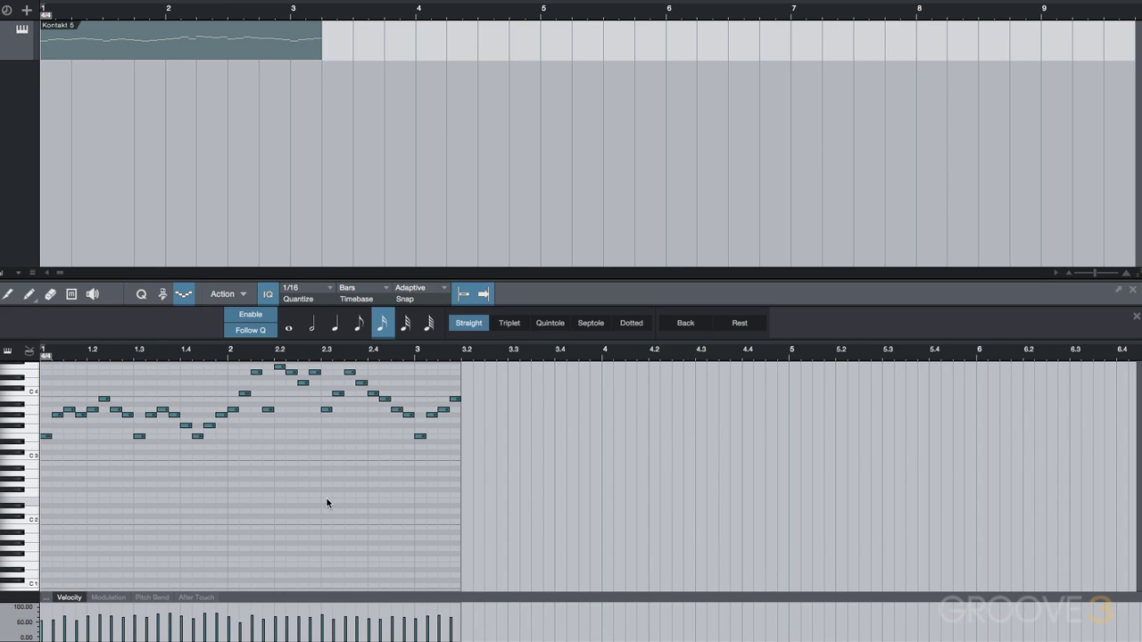
key(space)
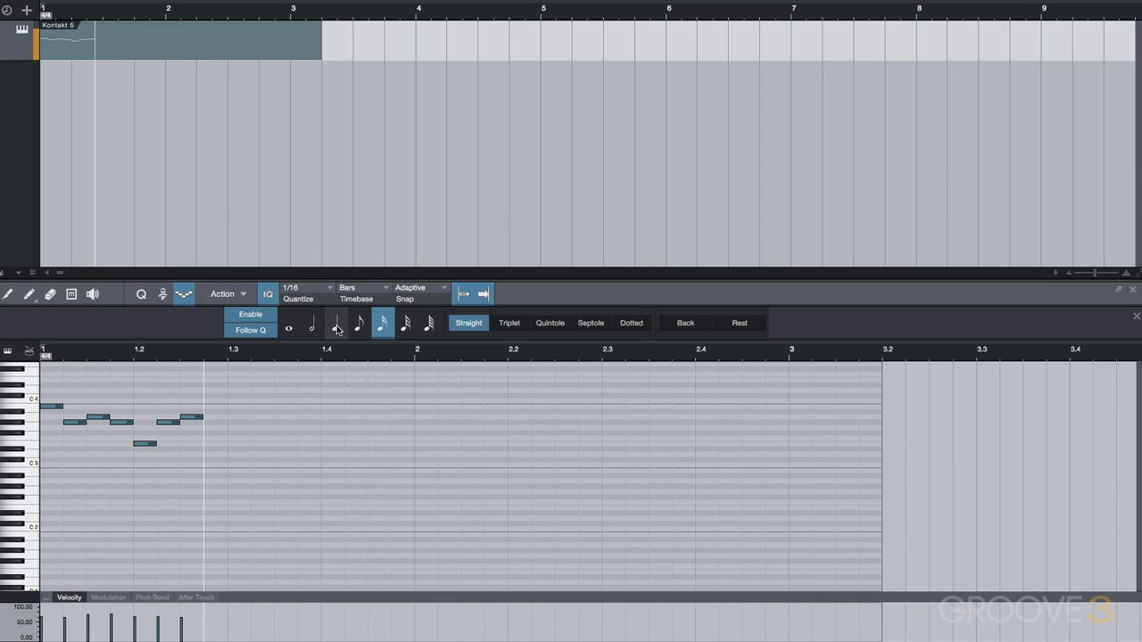
Re-record the melody with quarter and sixteenth steps to bar 3.2, then play from the start.
click(337, 328)
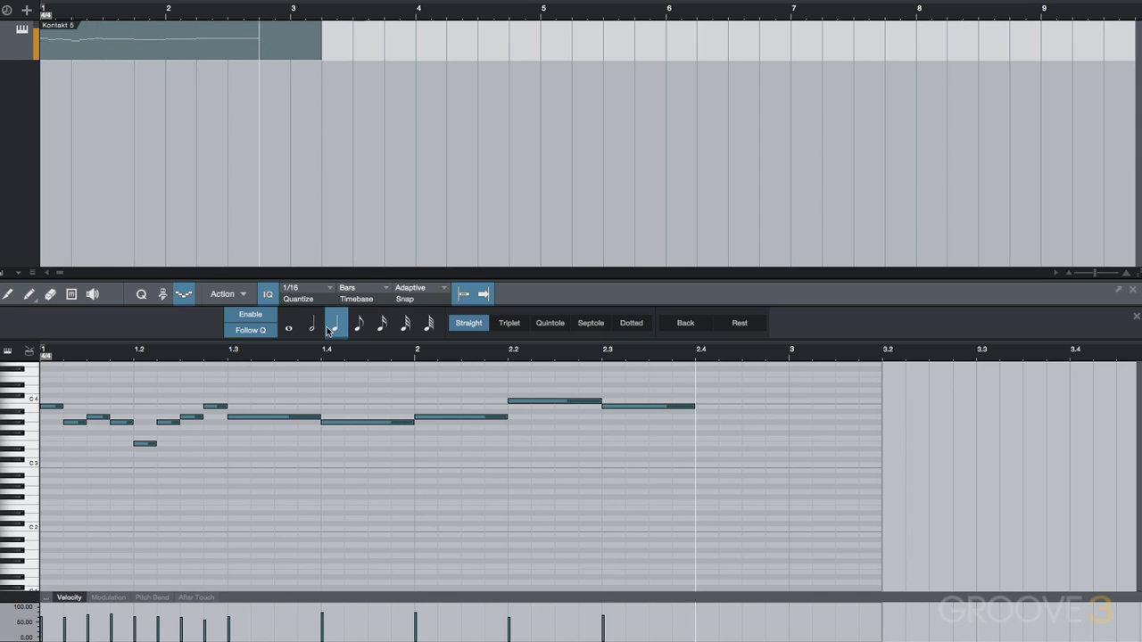
click(382, 326)
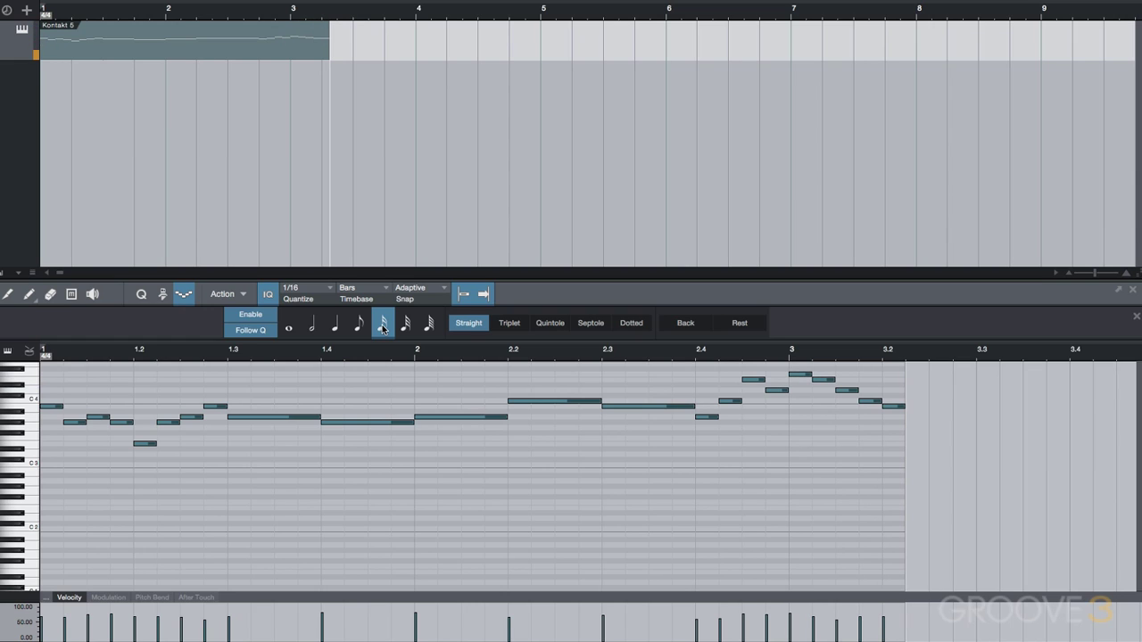
key(Home)
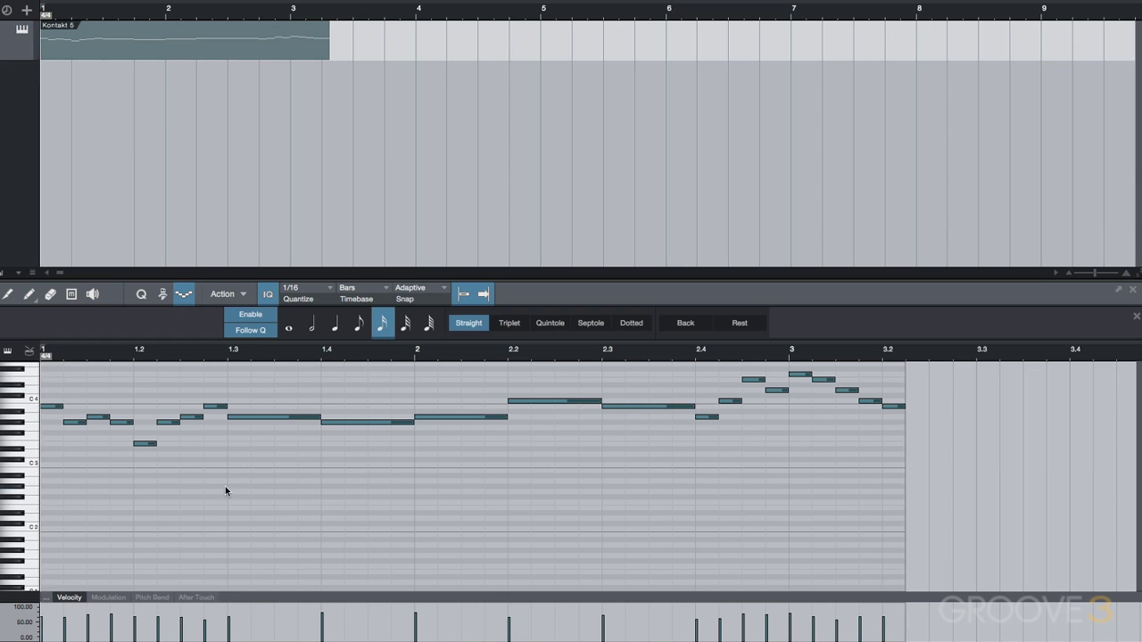
key(space)
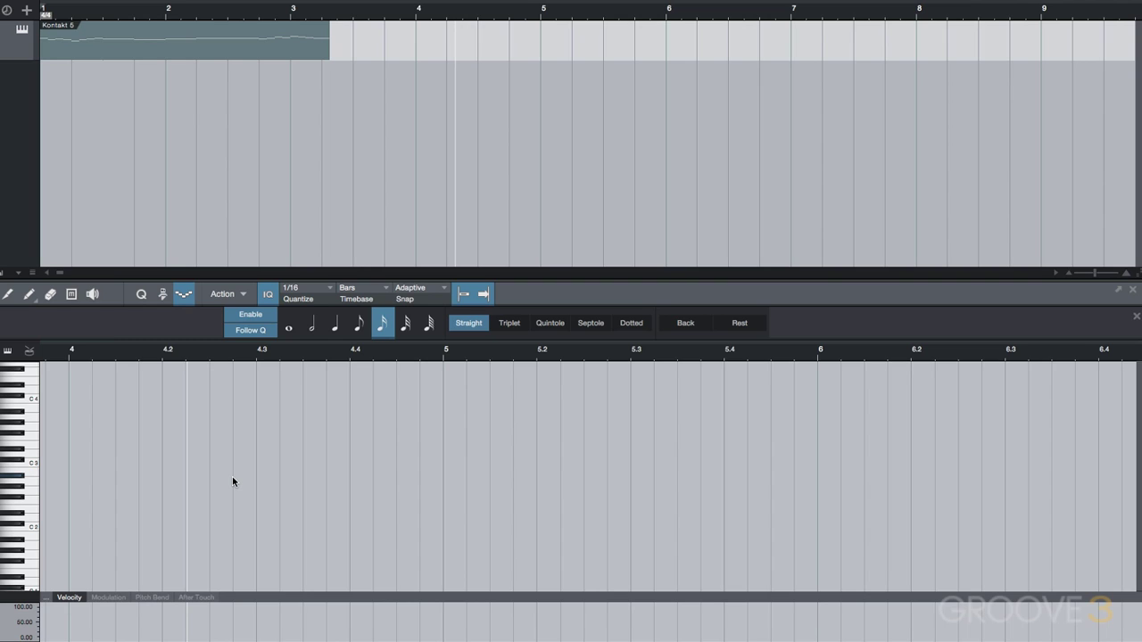
Select all melody notes, apply Humanize twice with Shift+H, and play the result.
key(Home)
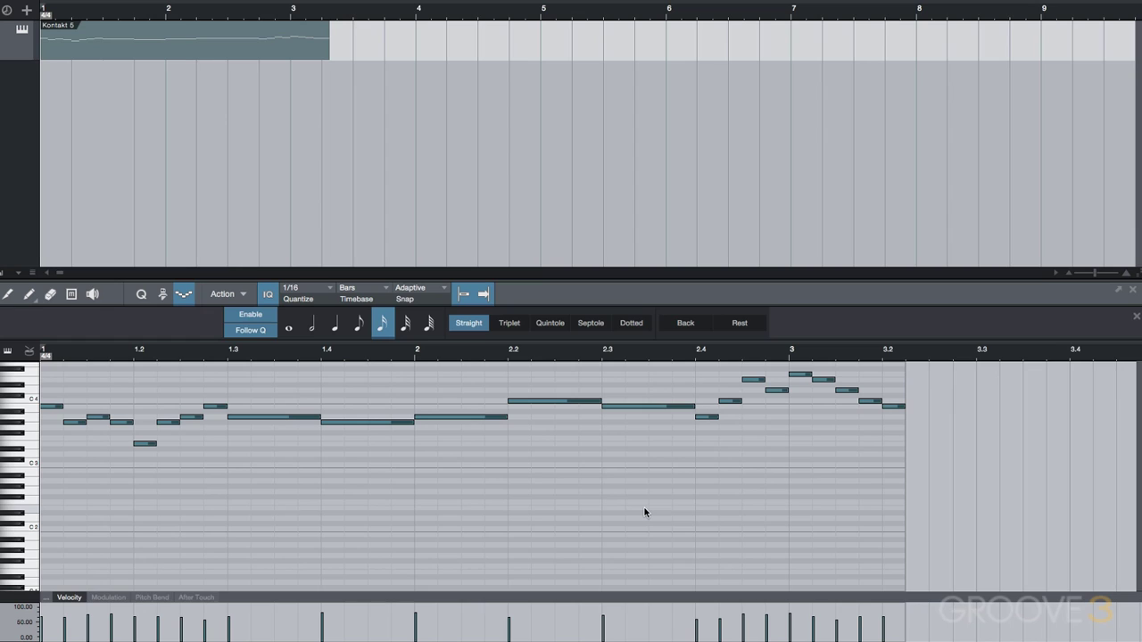
key(ctrl+a)
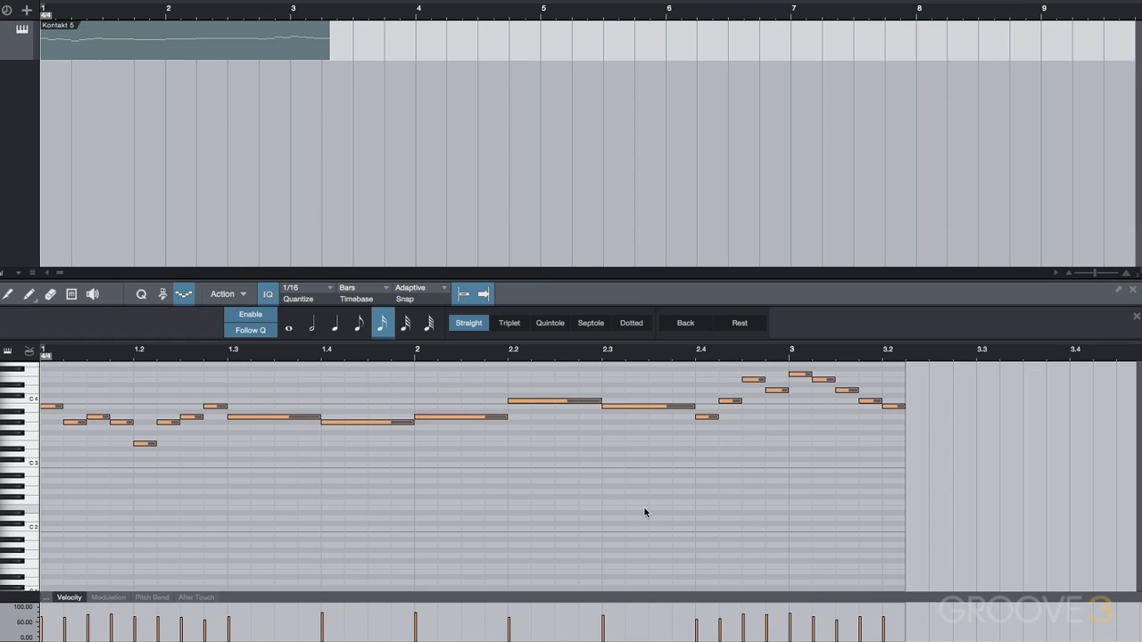
key(shift+h)
key(shift+h)
key(shift+h)
key(shift+h)
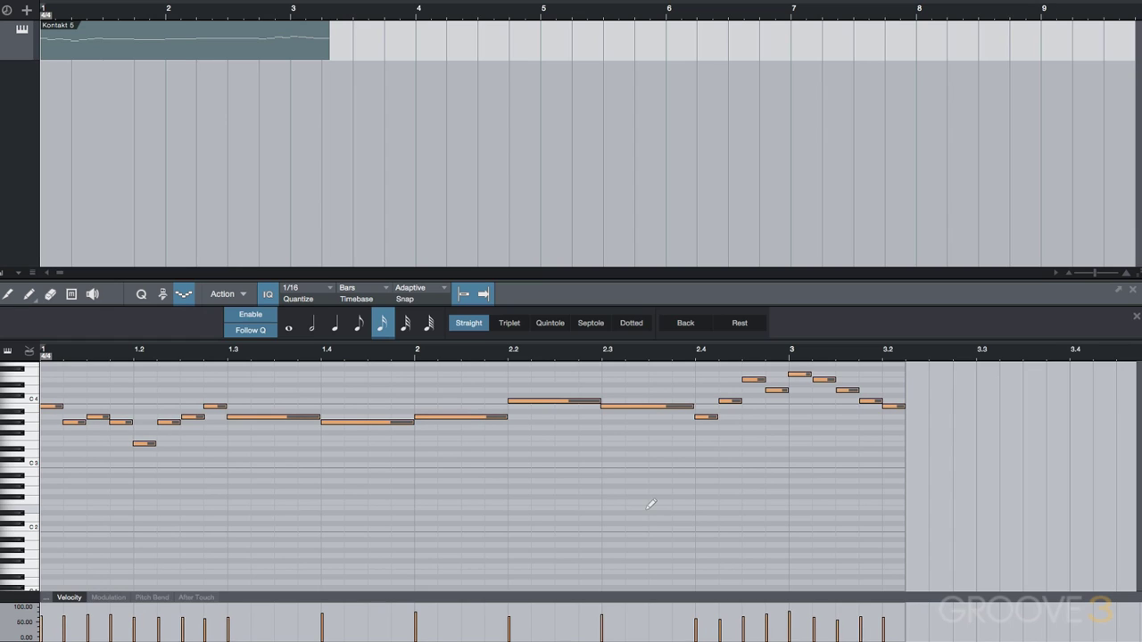
key(shift+h)
key(shift+h)
key(shift+h)
key(shift+h)
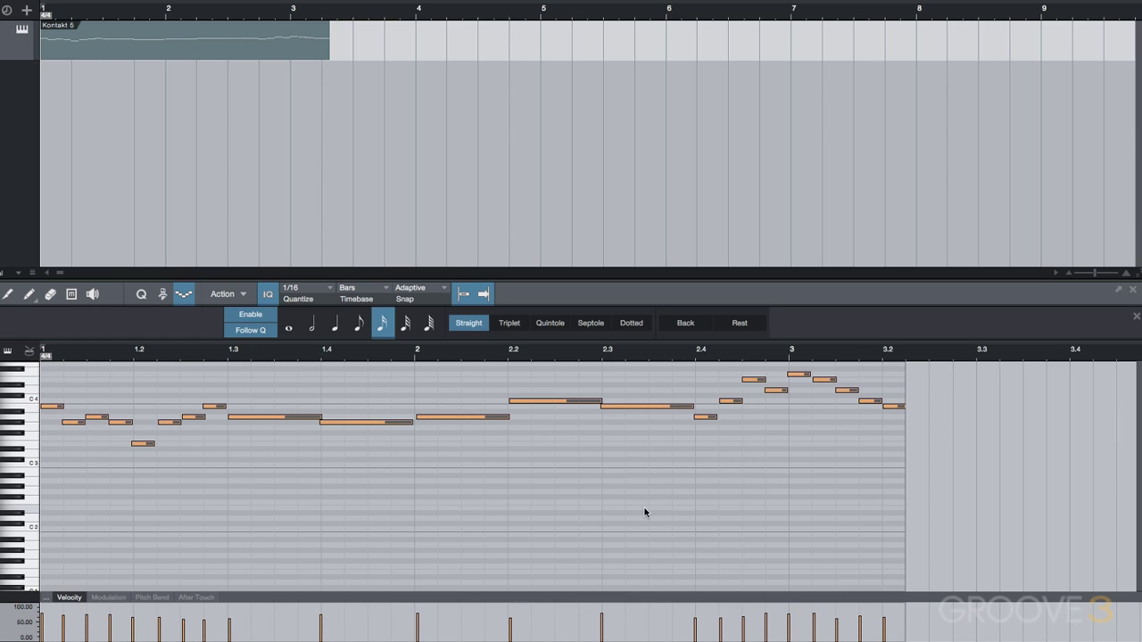
key(space)
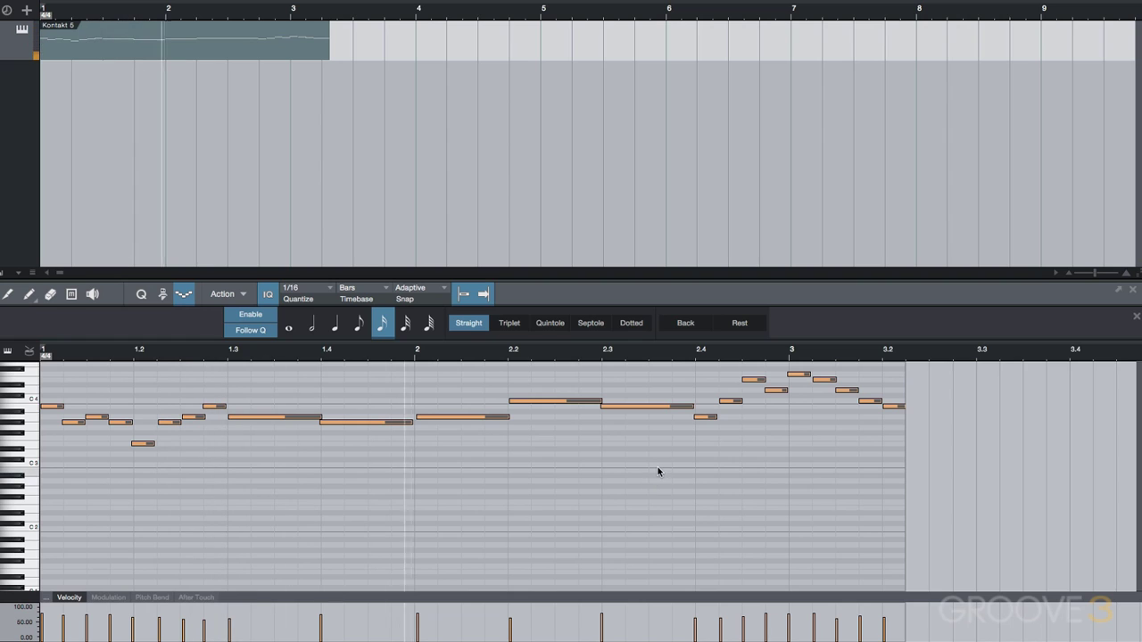